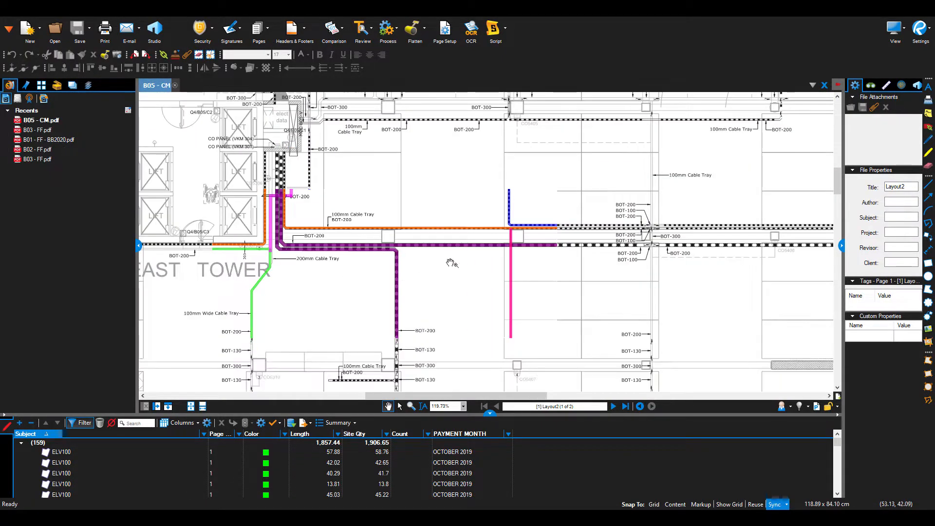
# Select the purple PWR200 cable tray run beneath the orange run to locate its entry in the markup list
pyautogui.scroll(5, 450, 261)
pyautogui.click(445, 251)
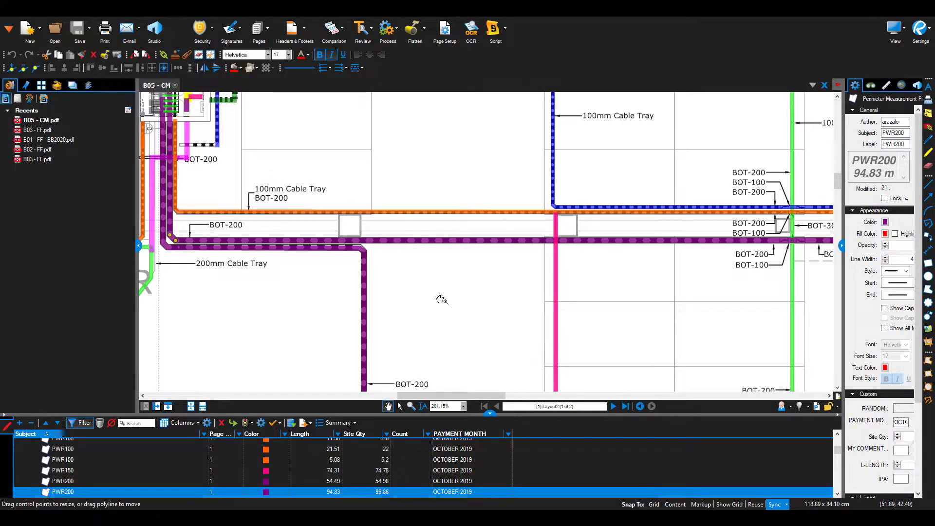
pyautogui.scroll(-5, 438, 298)
pyautogui.scroll(5, 449, 265)
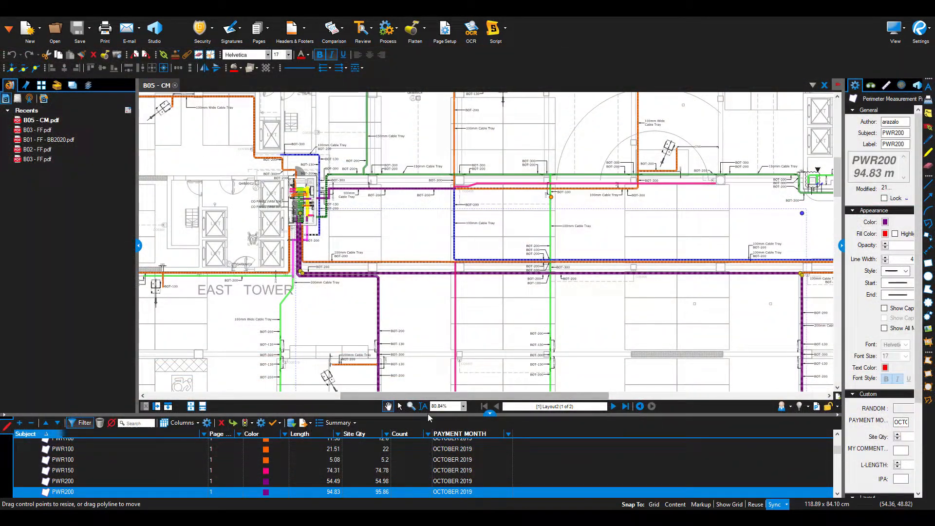
# Enlarge the markup list and filter its payment month to DECEMBER 2019
pyautogui.moveTo(430, 414); pyautogui.dragTo(427, 384)
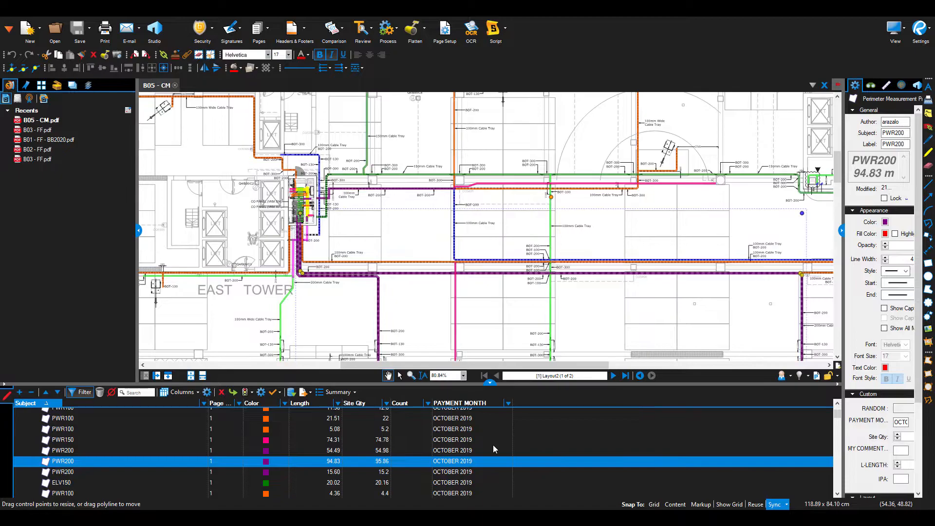
pyautogui.scroll(9, 493, 449)
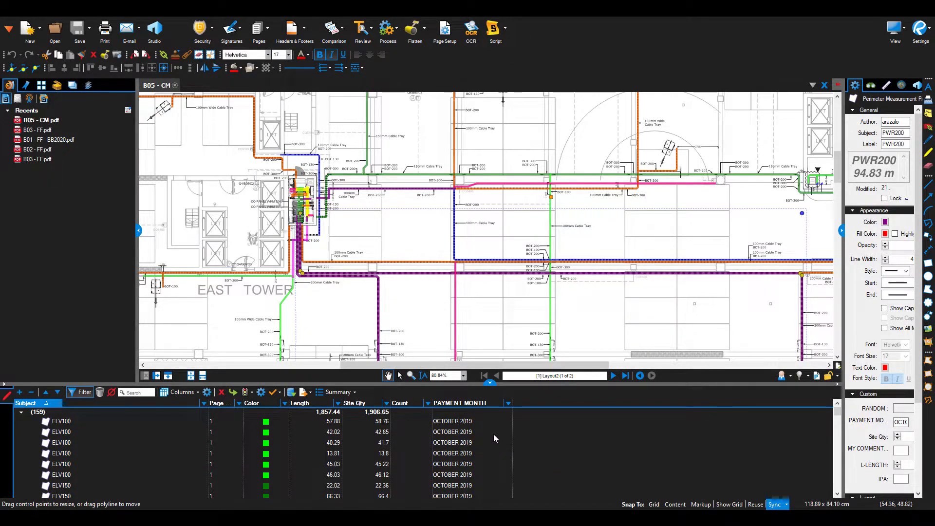
pyautogui.click(508, 404)
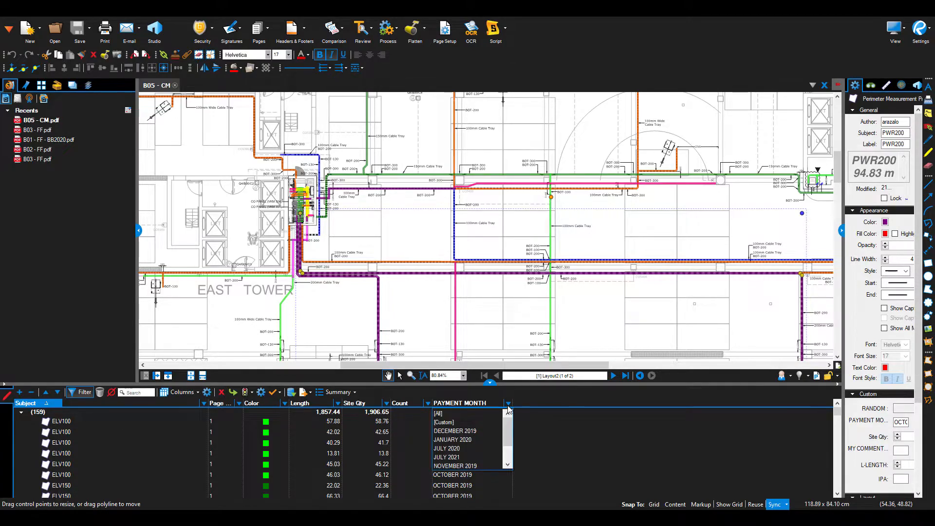
pyautogui.click(491, 431)
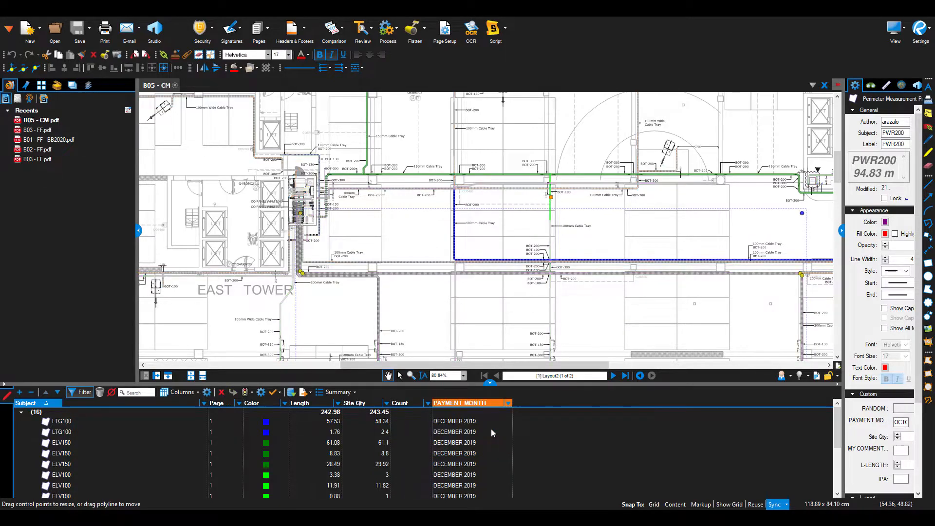
# Locate the first LTG100 markup in the filtered list and examine its blue run across the plan to the South Tower
pyautogui.scroll(-3, 428, 214)
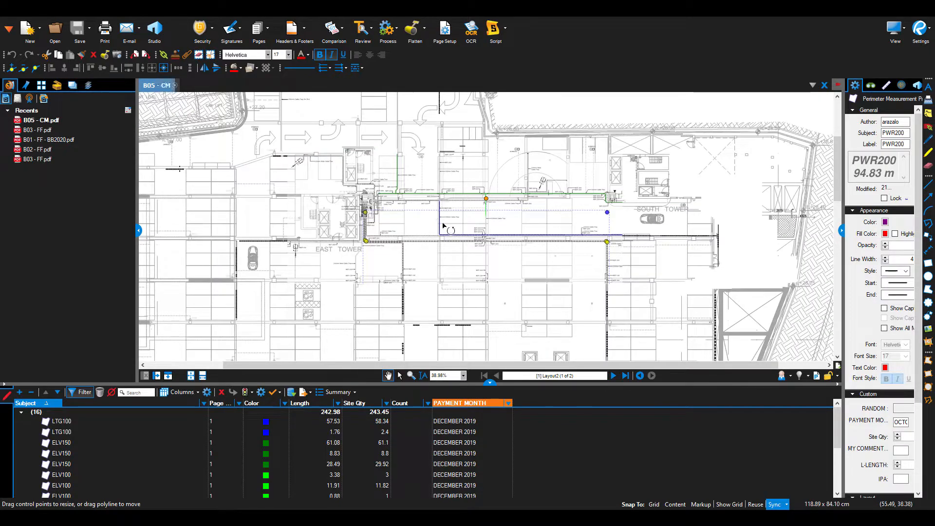
pyautogui.scroll(3, 429, 215)
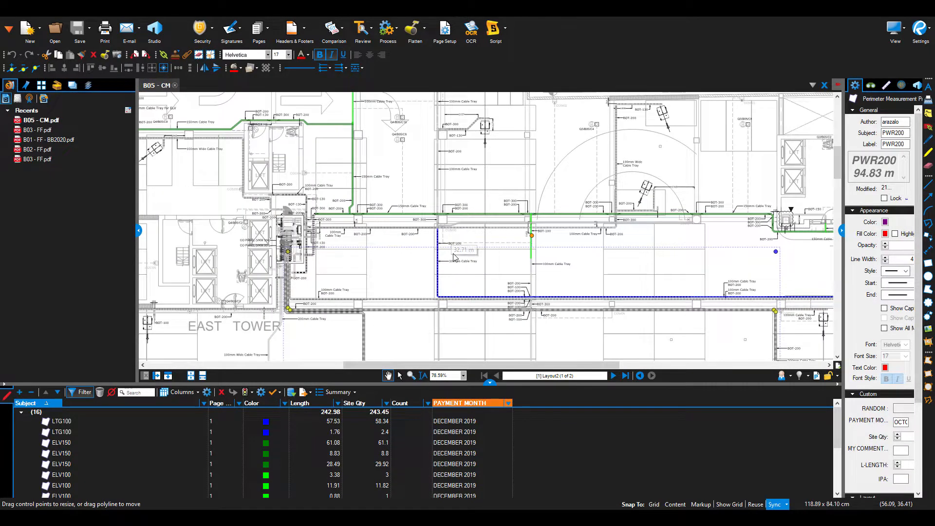
pyautogui.scroll(-3, 471, 294)
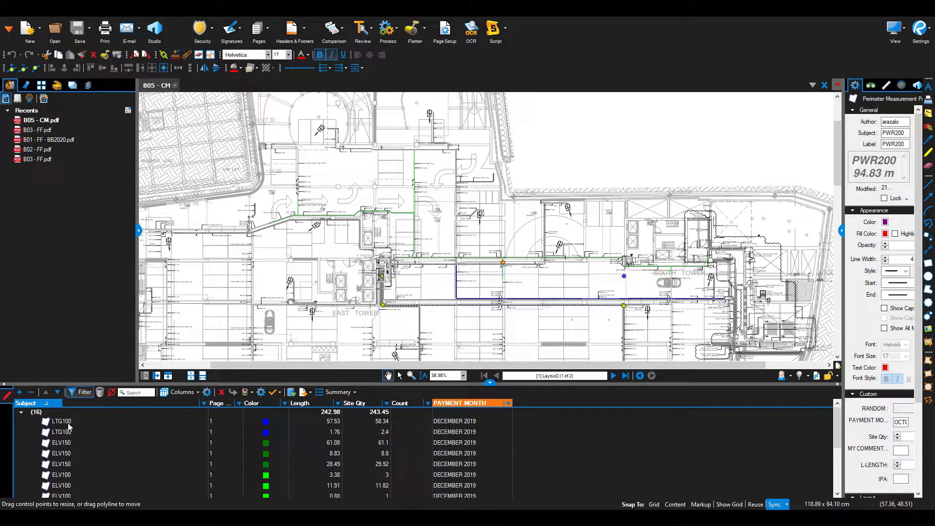
pyautogui.click(61, 423)
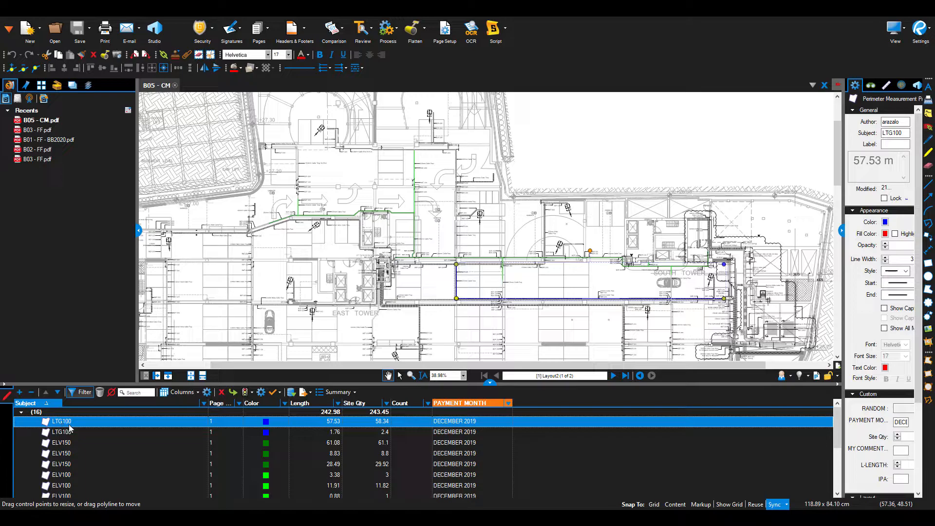
pyautogui.scroll(8, 473, 288)
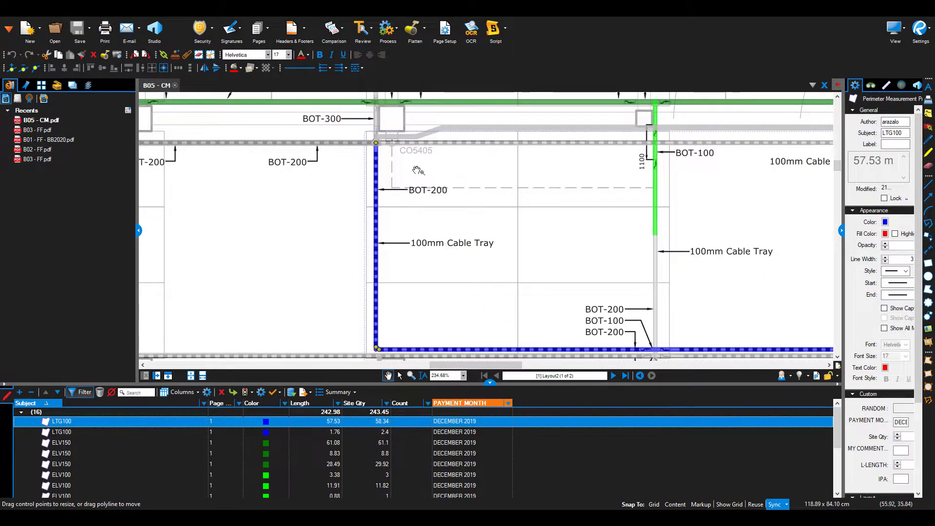
pyautogui.scroll(-2, 414, 175)
pyautogui.moveTo(471, 261); pyautogui.dragTo(309, 259)
pyautogui.moveTo(615, 237); pyautogui.dragTo(465, 239)
pyautogui.moveTo(629, 240); pyautogui.dragTo(397, 253)
pyautogui.scroll(-3, 397, 252)
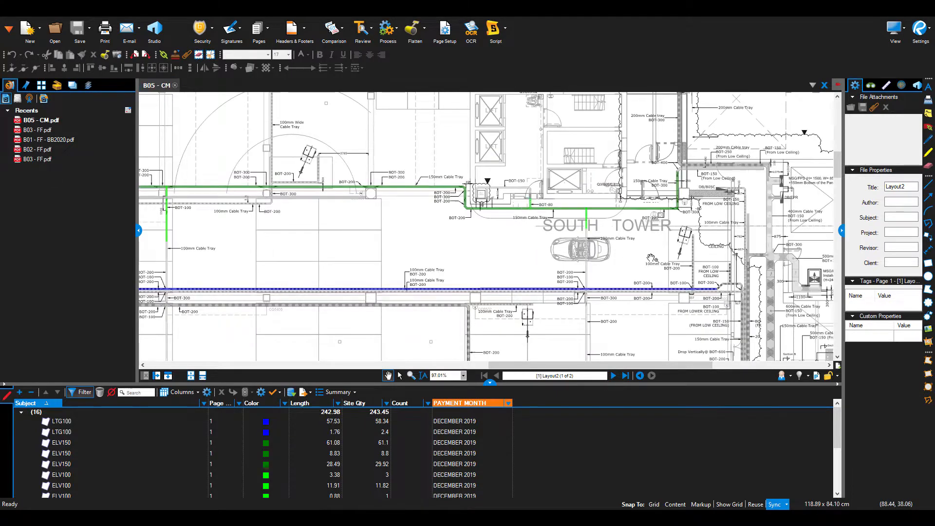
pyautogui.scroll(2, 604, 263)
pyautogui.scroll(3, 717, 282)
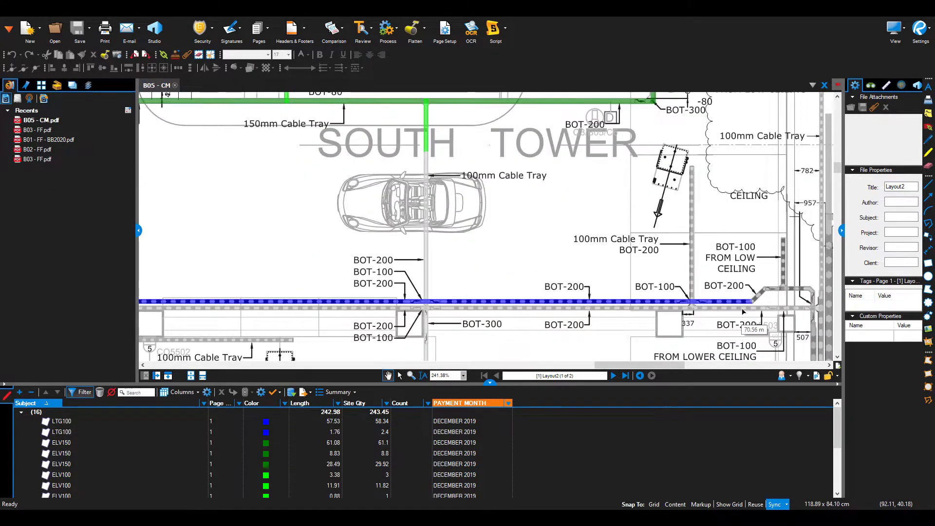
pyautogui.click(616, 302)
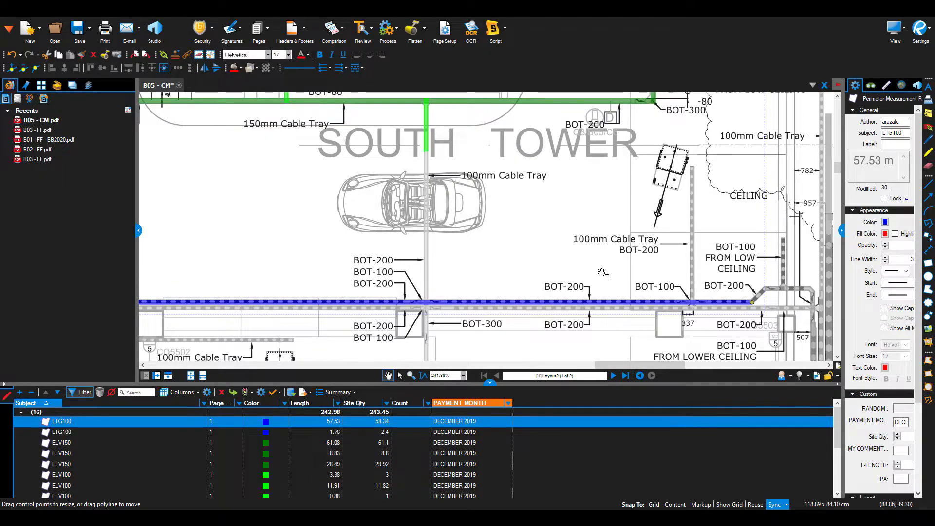
# Locate the second LTG100 markup from the list and examine its short cable tray segment up close
pyautogui.click(61, 432)
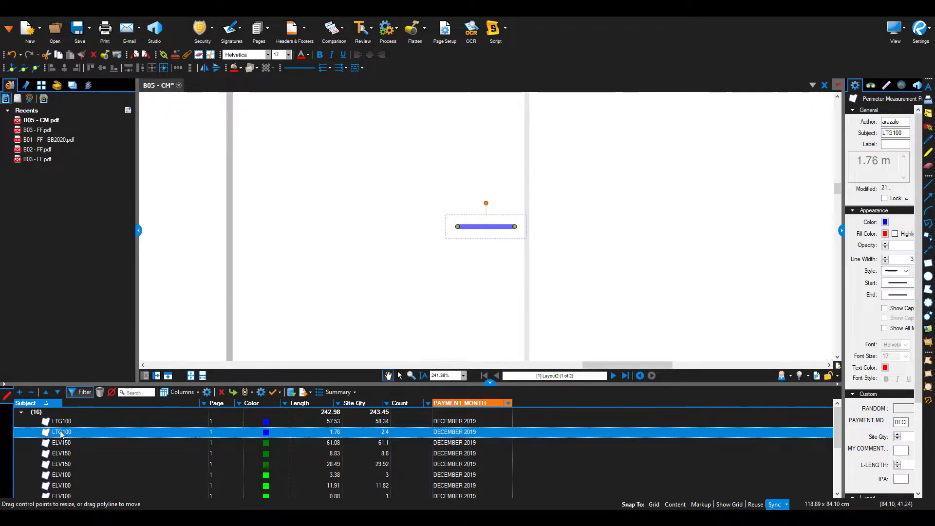
pyautogui.scroll(2, 522, 248)
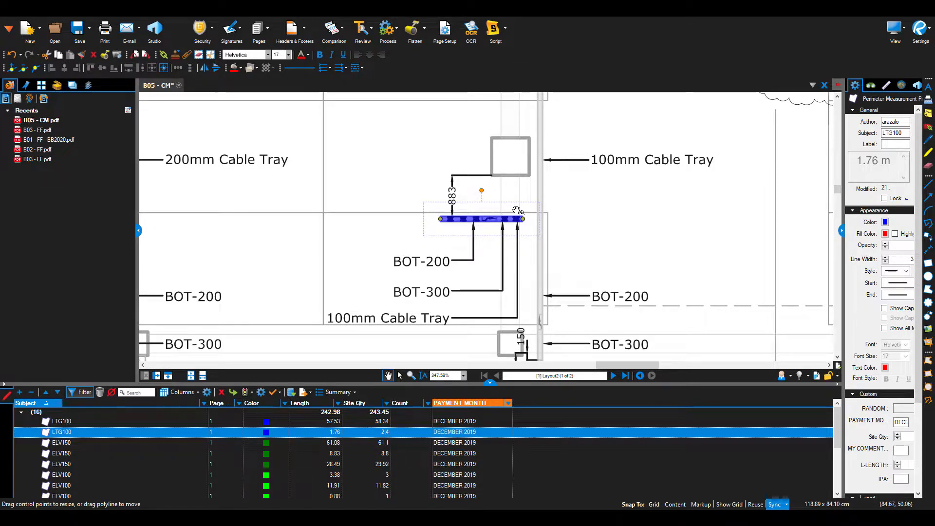
pyautogui.scroll(-2, 483, 219)
pyautogui.scroll(7, 507, 191)
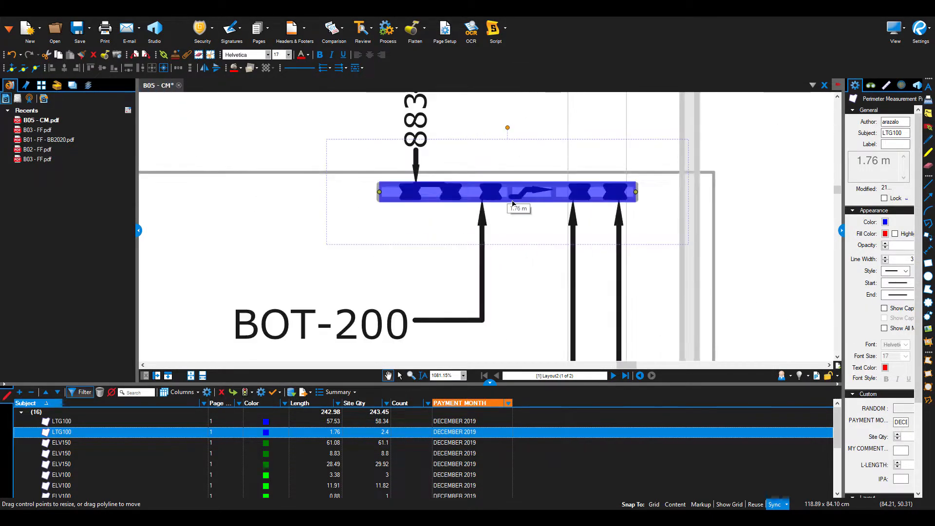
pyautogui.scroll(9, 508, 191)
pyautogui.scroll(-3, 489, 238)
pyautogui.scroll(4, 489, 239)
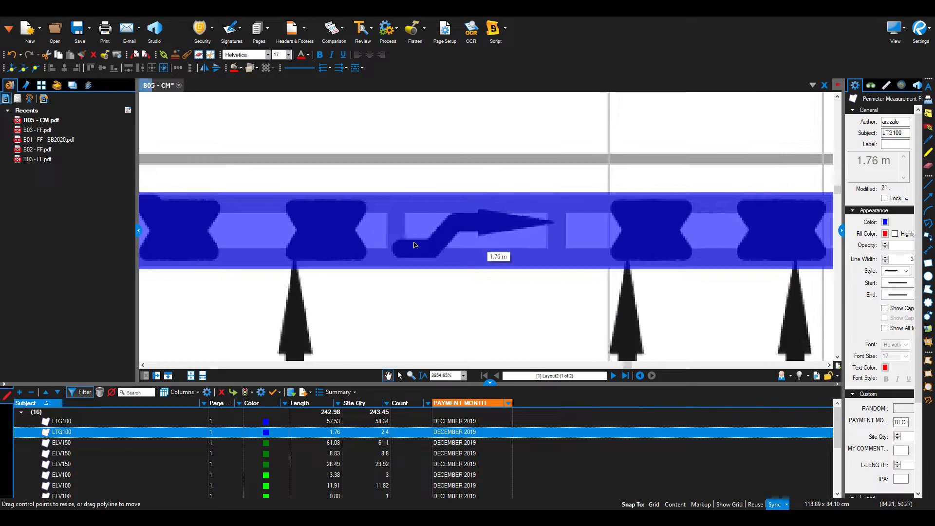
pyautogui.scroll(-6, 526, 297)
pyautogui.scroll(-10, 526, 297)
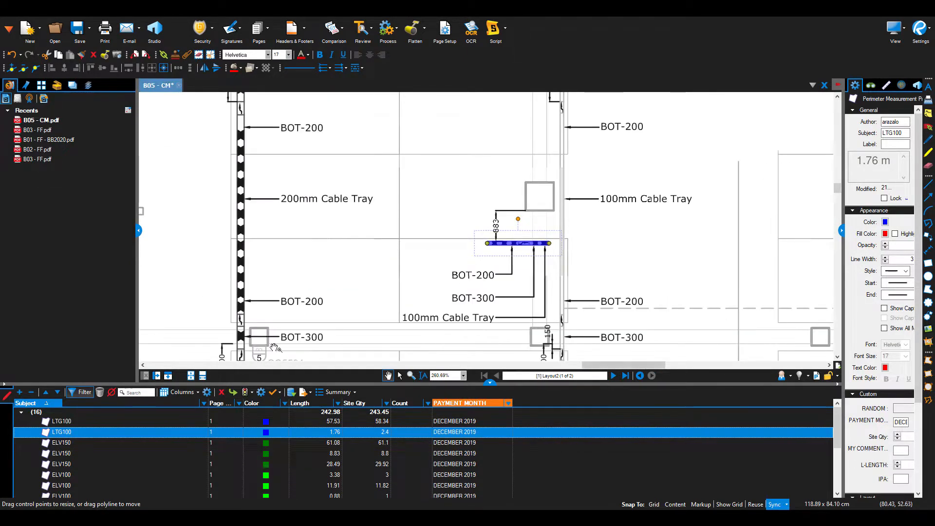
# Locate the first ELV150 markup from the list, examine its green run between the East and South Towers, and deselect it
pyautogui.click(63, 443)
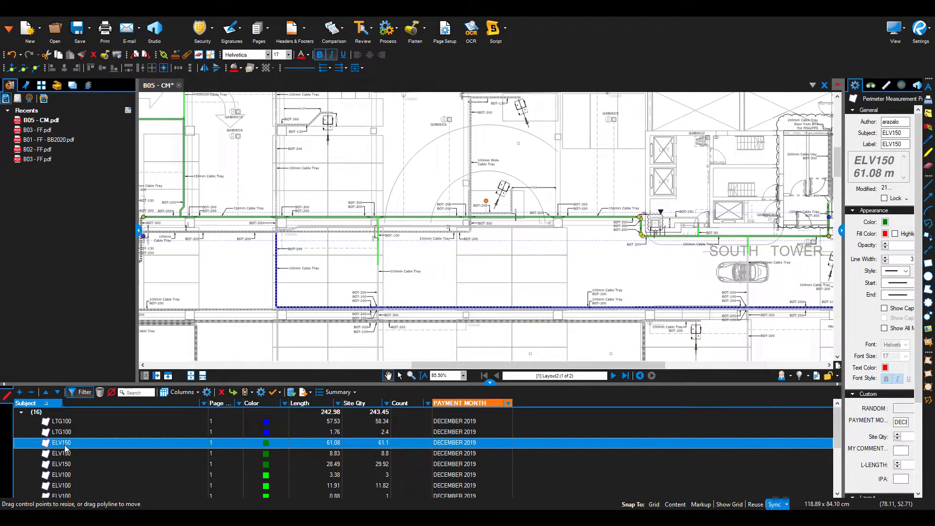
pyautogui.scroll(-3, 341, 287)
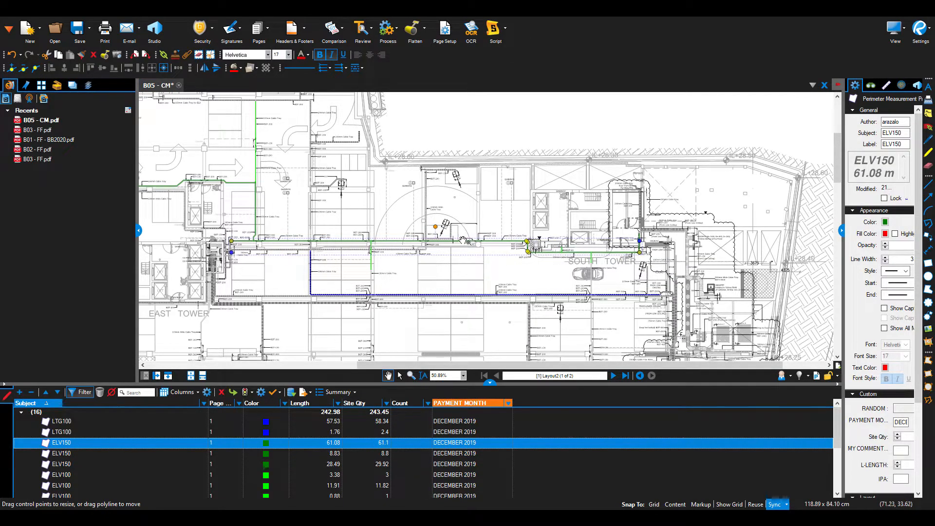
pyautogui.click(451, 269)
pyautogui.scroll(3, 511, 244)
pyautogui.scroll(2, 510, 243)
pyautogui.click(49, 441)
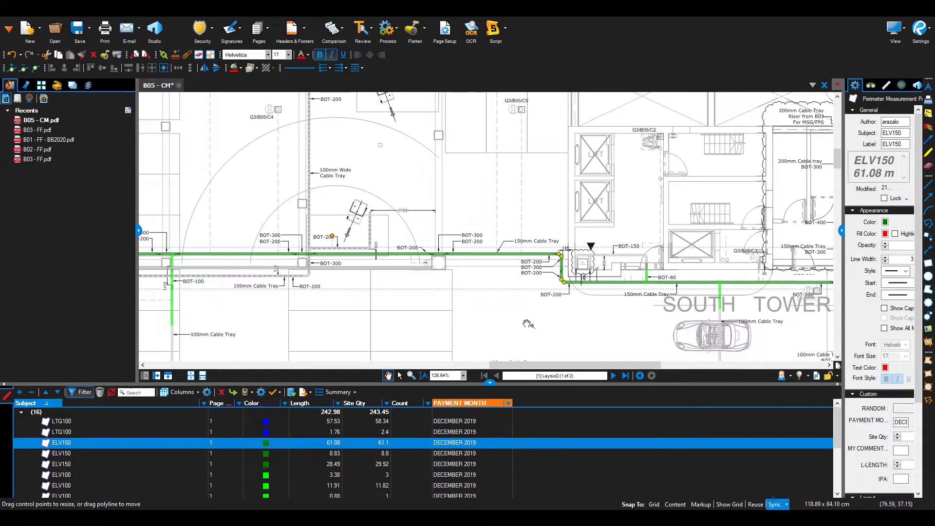
pyautogui.scroll(-8, 528, 325)
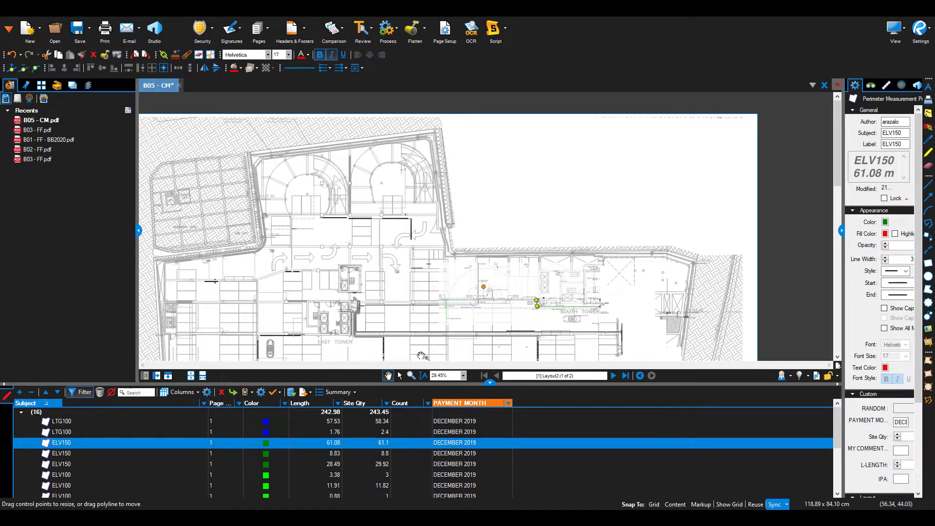
pyautogui.click(515, 262)
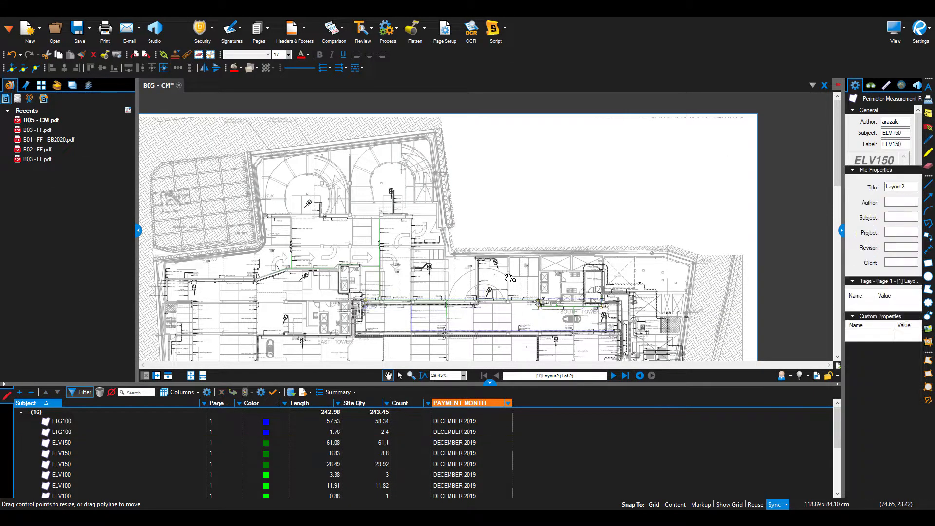
# Change the payment month filter of the markup list to JANUARY 2020 and view the remaining markups on the plan
pyautogui.click(509, 404)
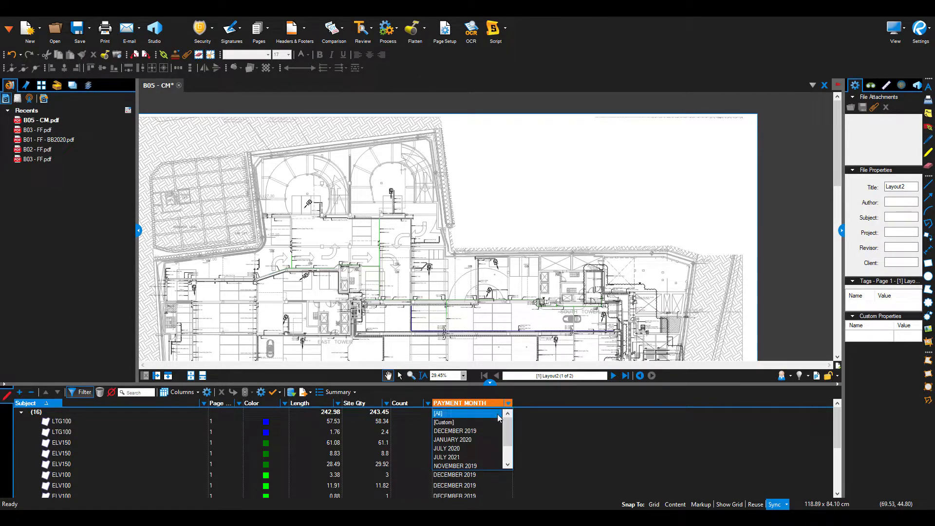
pyautogui.click(484, 440)
pyautogui.scroll(-3, 523, 200)
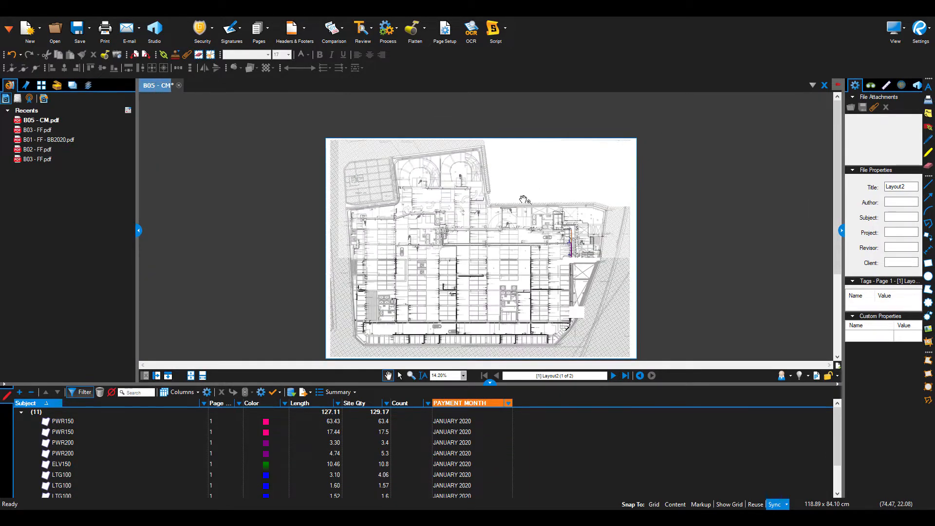
pyautogui.scroll(3, 471, 319)
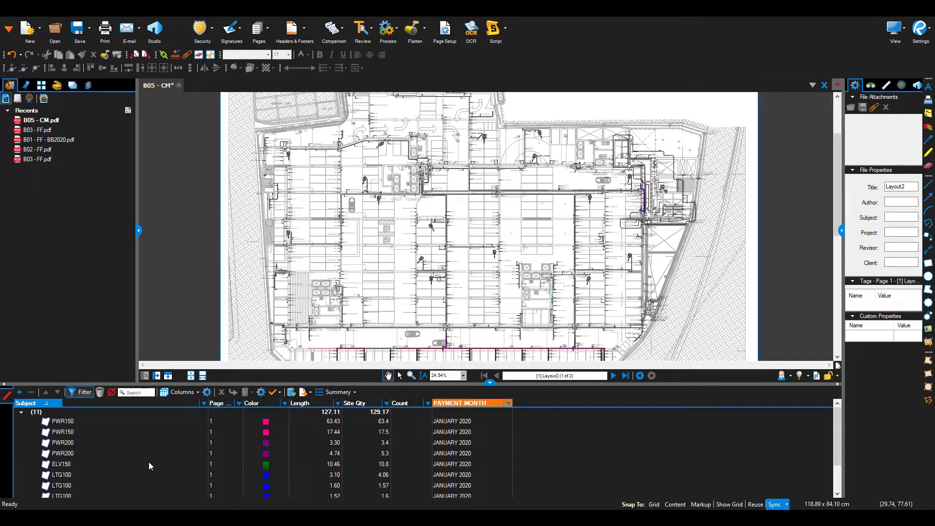
pyautogui.scroll(1, 445, 235)
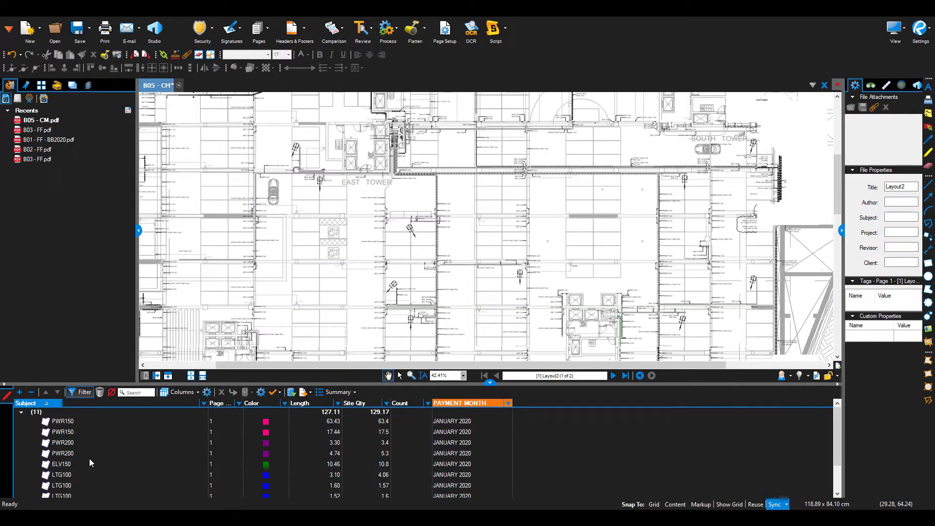
# Locate the second PWR200 markup, select all JANUARY 2020 markups, and examine their runs near the North and West Towers
pyautogui.click(89, 455)
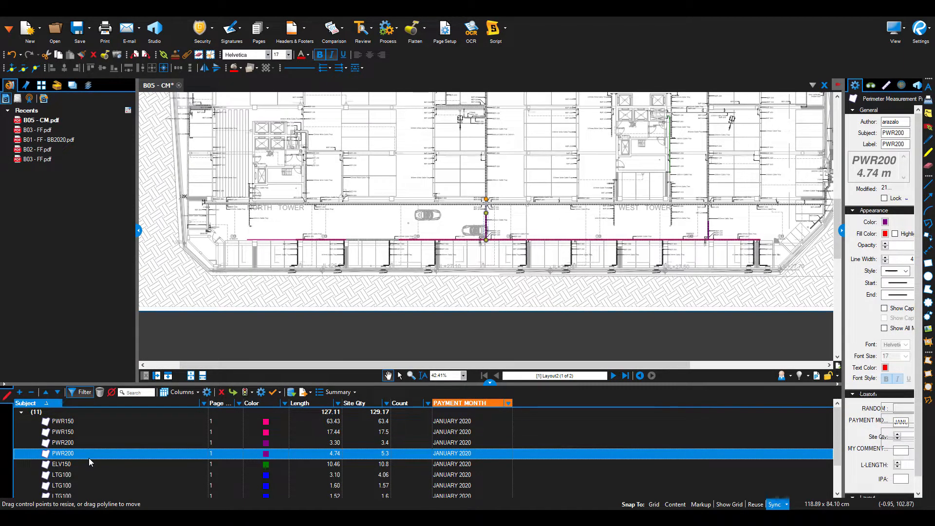
pyautogui.hotkey('ctrl', 'a')
pyautogui.scroll(2, 526, 251)
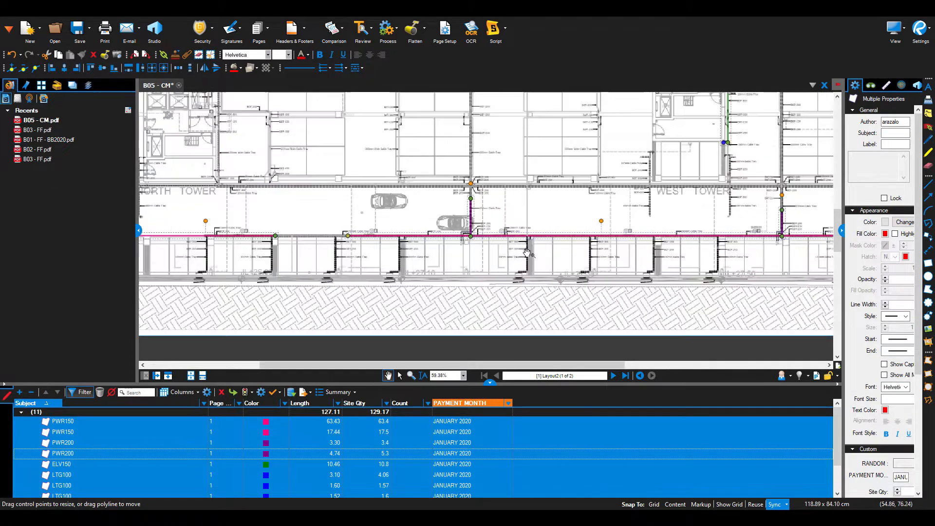
pyautogui.scroll(1, 361, 259)
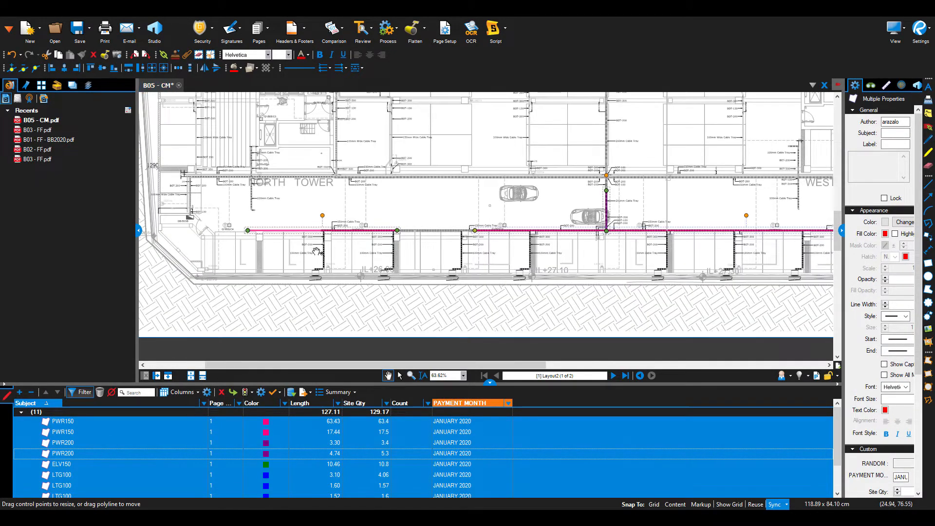
pyautogui.moveTo(615, 259); pyautogui.dragTo(404, 312)
pyautogui.scroll(-5, 448, 291)
pyautogui.scroll(2, 596, 190)
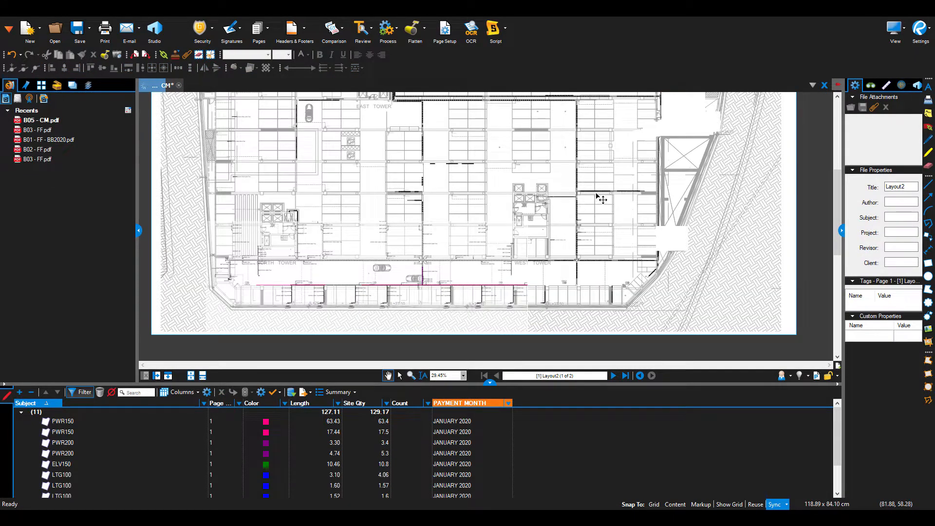
pyautogui.click(539, 271)
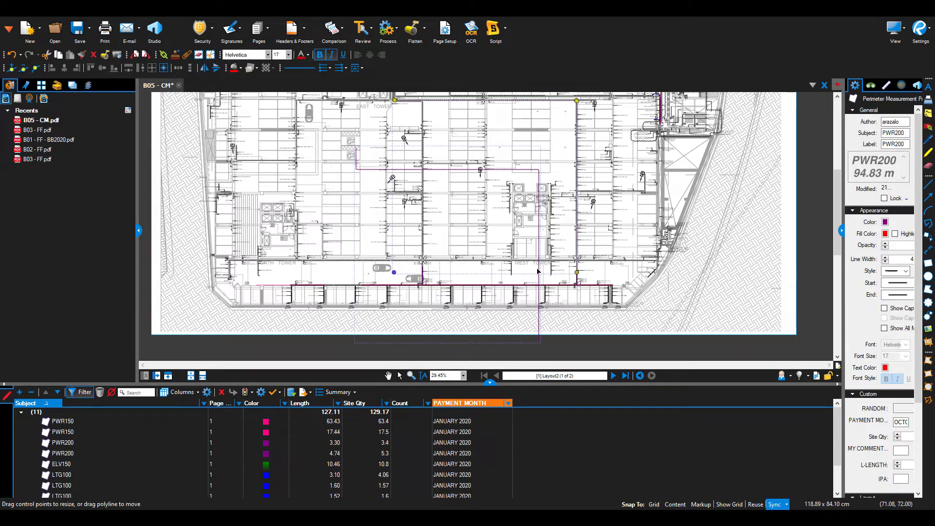
pyautogui.moveTo(539, 272); pyautogui.dragTo(538, 272)
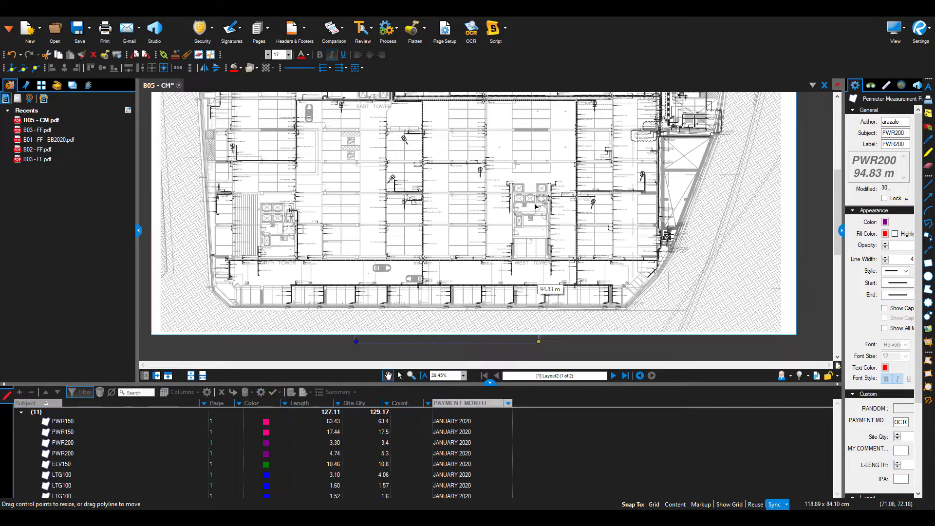
pyautogui.scroll(3, 538, 272)
pyautogui.scroll(-4, 534, 273)
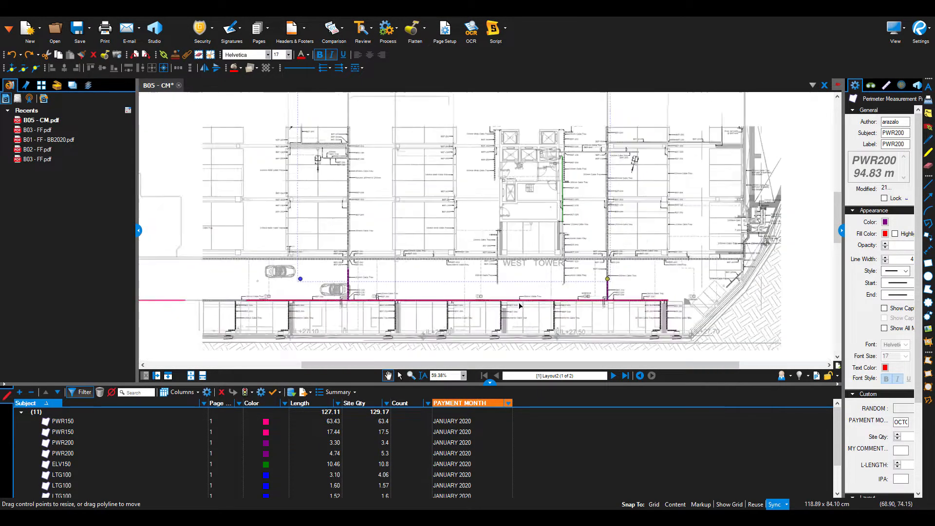
# Select all JANUARY 2020 markups in the list, lock them, and clear the selection
pyautogui.scroll(3, 622, 234)
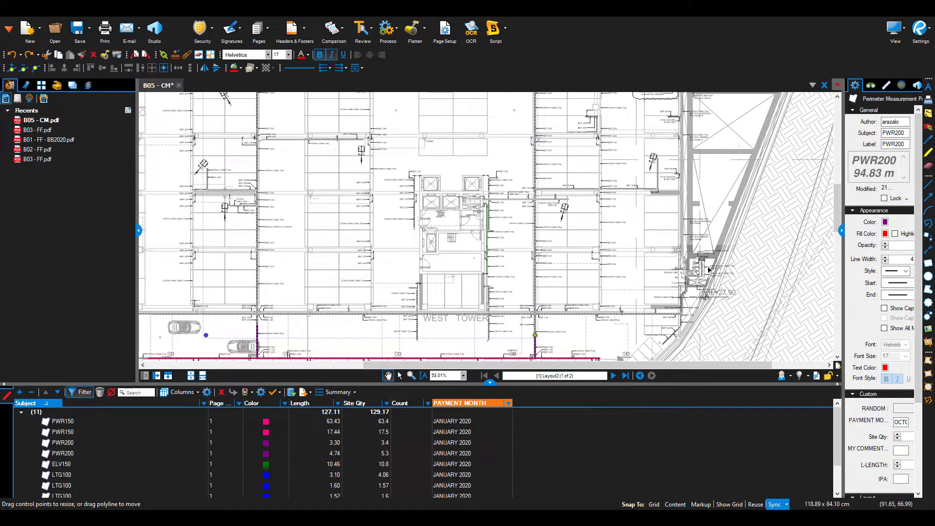
pyautogui.click(159, 474)
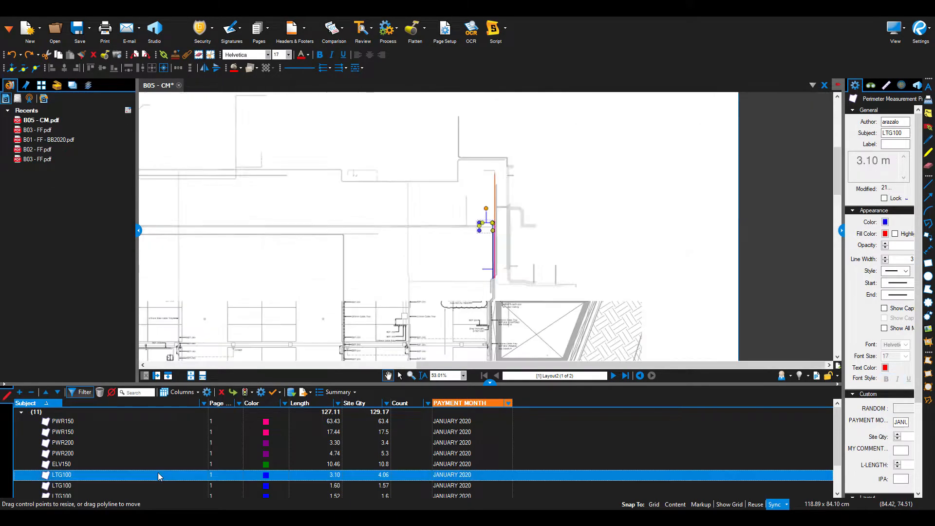
pyautogui.hotkey('ctrl', 'a')
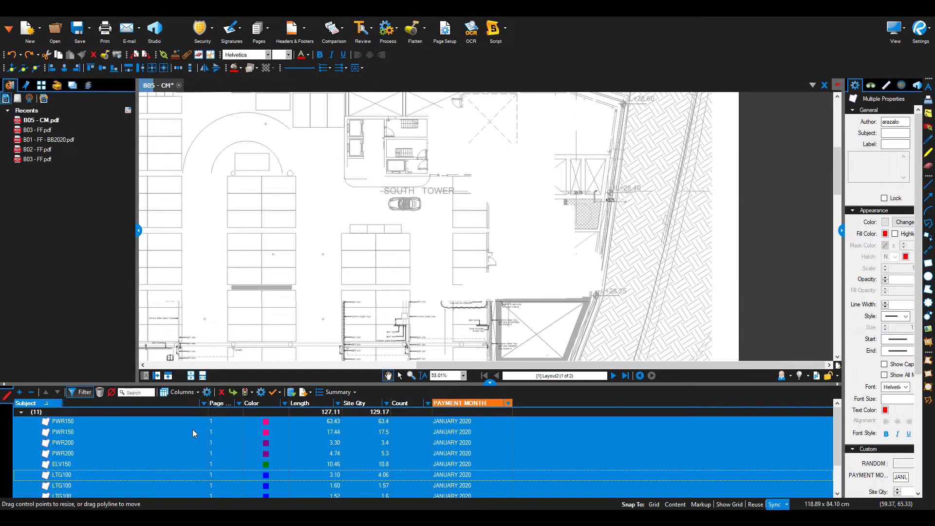
pyautogui.click(885, 199)
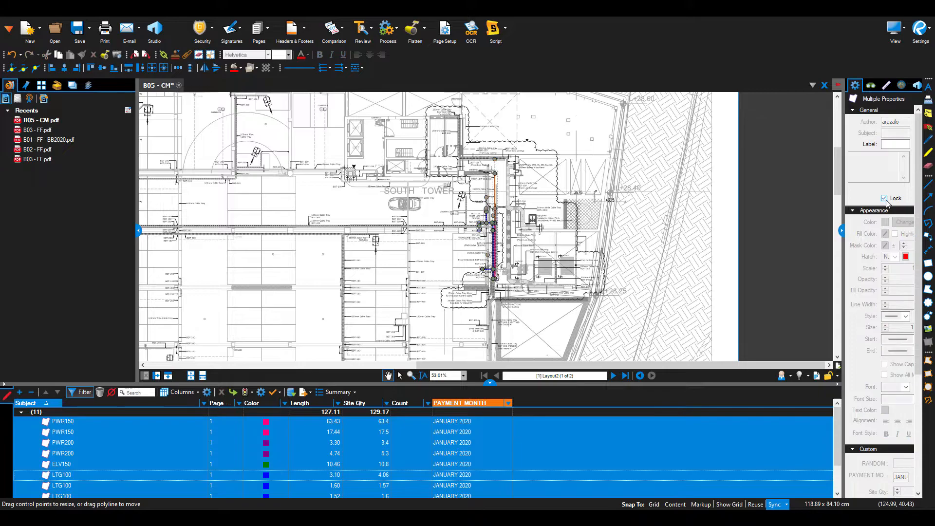
pyautogui.click(660, 276)
pyautogui.scroll(-2, 686, 277)
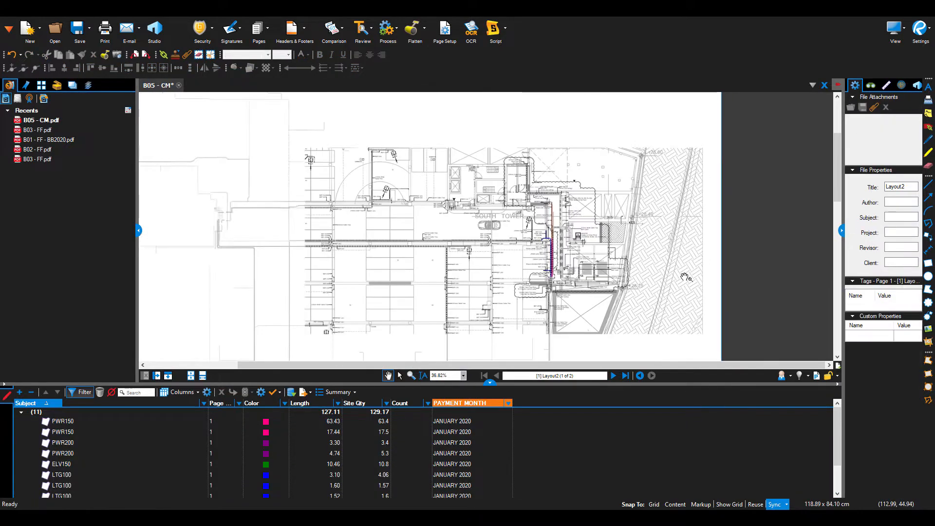
pyautogui.scroll(2, 685, 278)
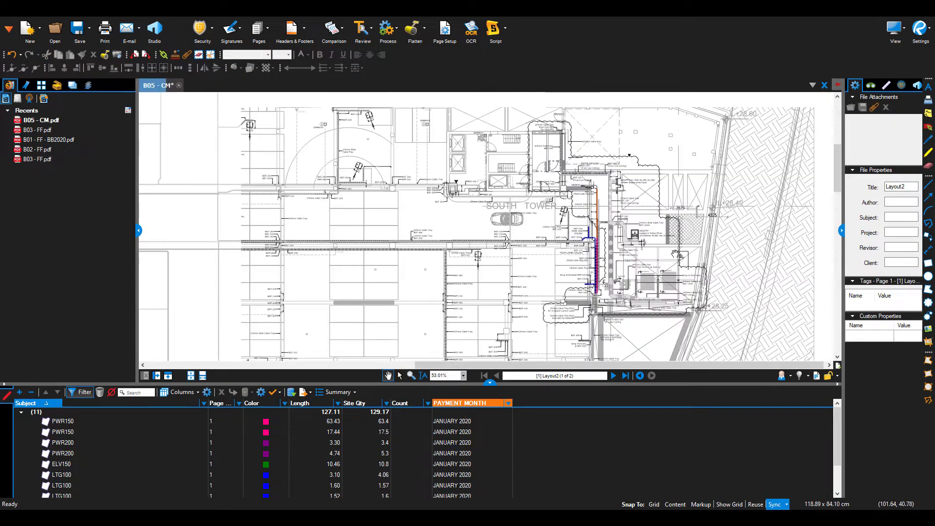
# Change the payment month filter of the markup list to JULY 2020
pyautogui.scroll(-3, 677, 251)
pyautogui.click(509, 404)
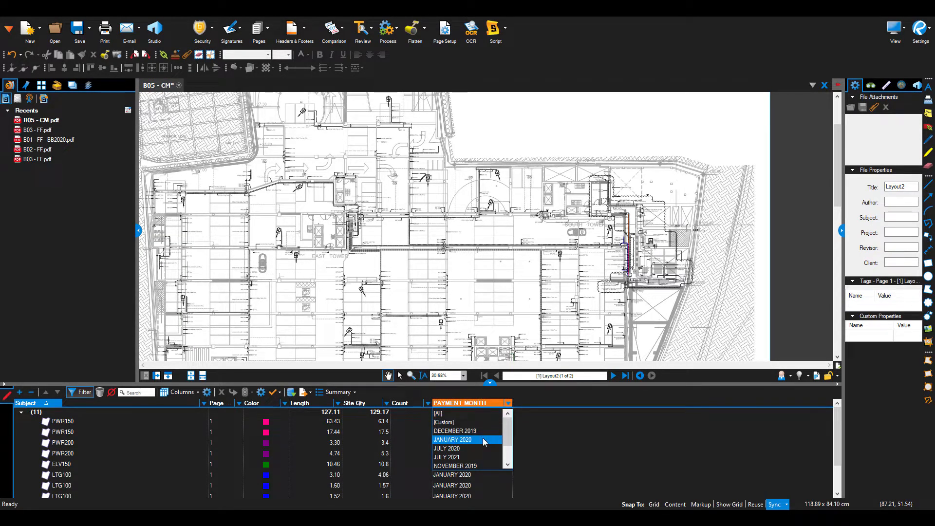
pyautogui.click(478, 449)
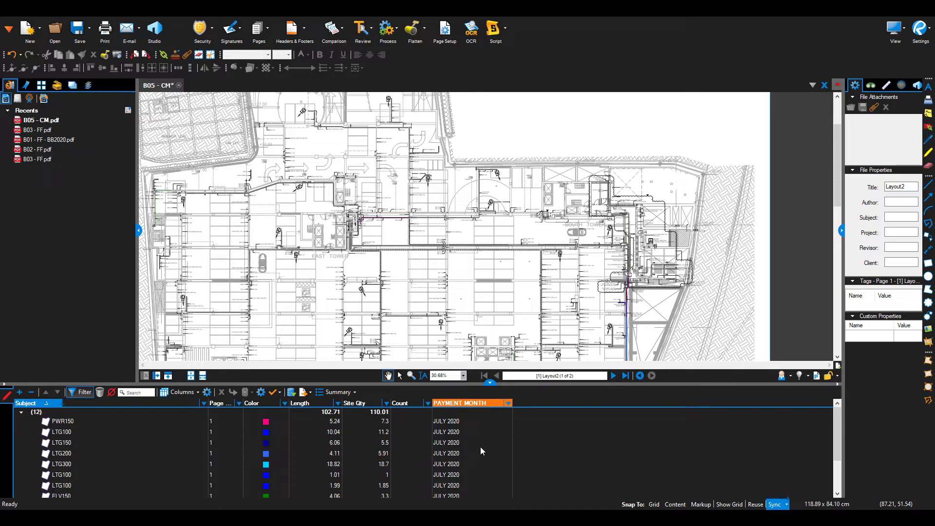
# Trace the JULY 2020 cable tray runs beside the sloping boundary from the West Tower up to the South Tower
pyautogui.scroll(-5, 587, 320)
pyautogui.scroll(10, 587, 320)
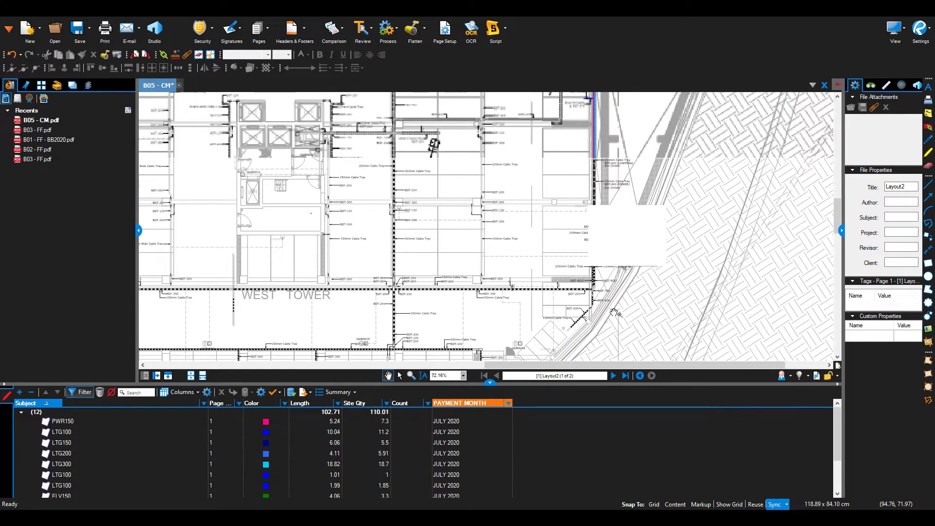
pyautogui.moveTo(630, 265); pyautogui.dragTo(600, 356)
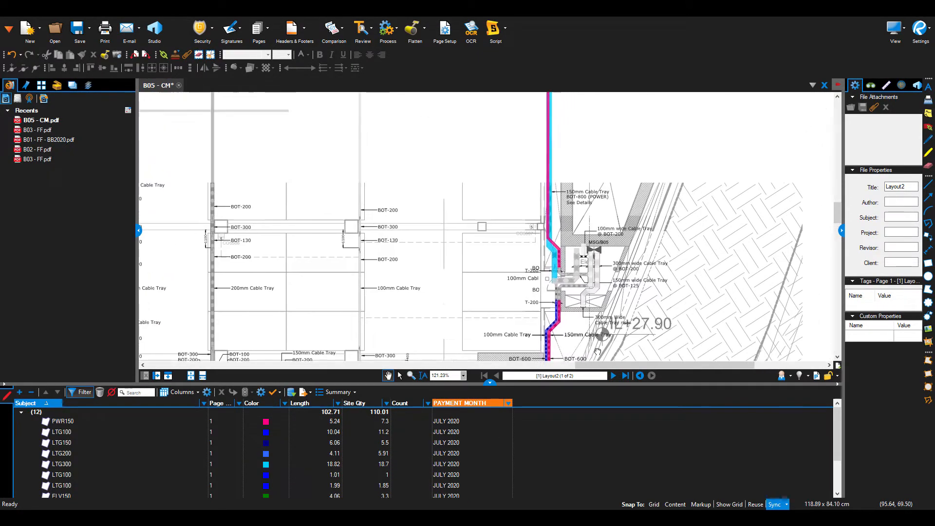
pyautogui.moveTo(626, 193); pyautogui.dragTo(622, 234)
pyautogui.scroll(-2, 622, 234)
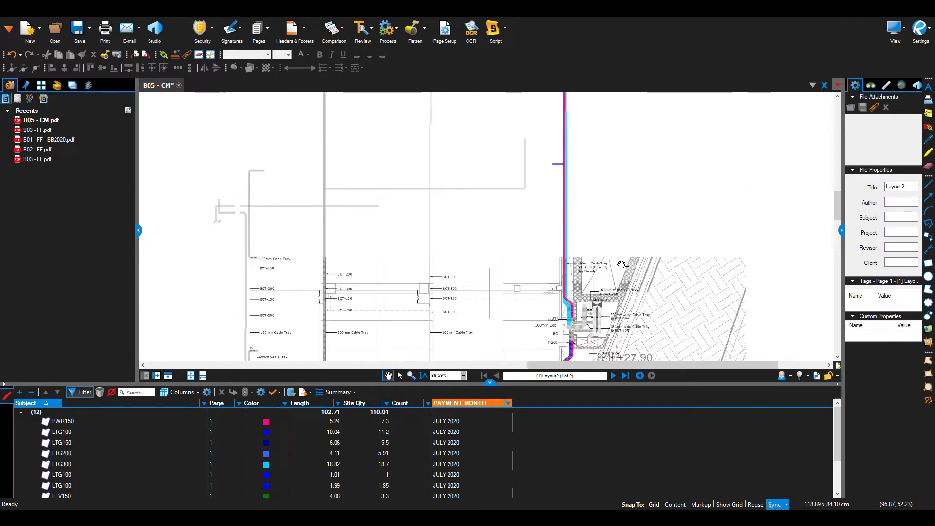
pyautogui.moveTo(612, 165); pyautogui.dragTo(601, 315)
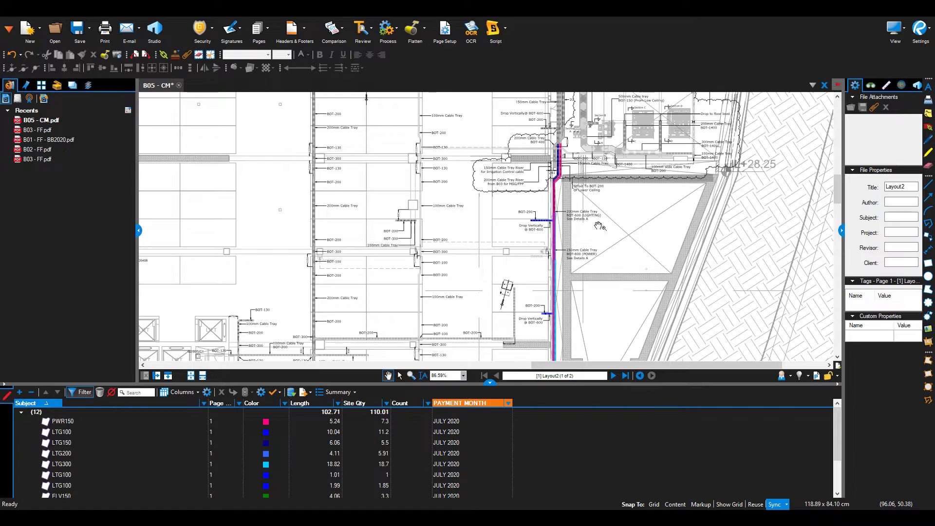
# Locate the PWR150, first LTG100 and LTG150 markups from the list, examine their surroundings on the plan, and clear the selection
pyautogui.click(60, 425)
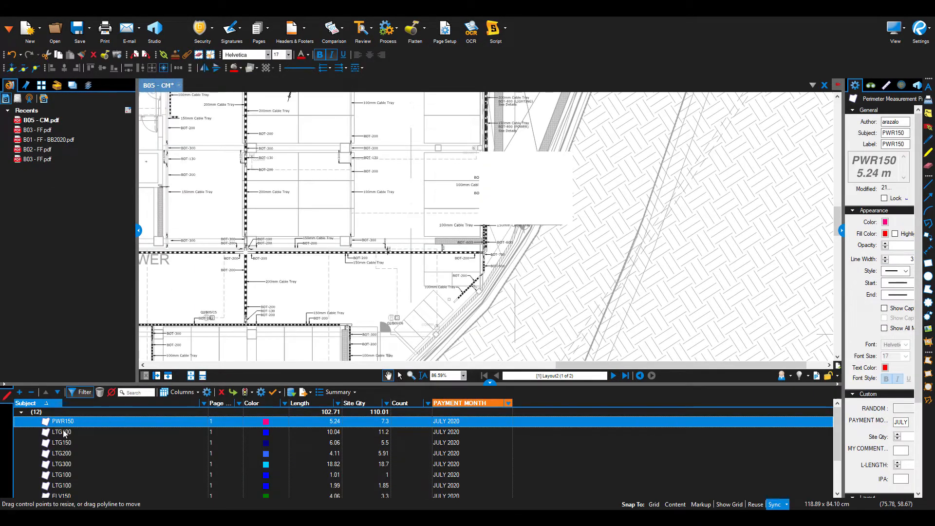
pyautogui.click(70, 433)
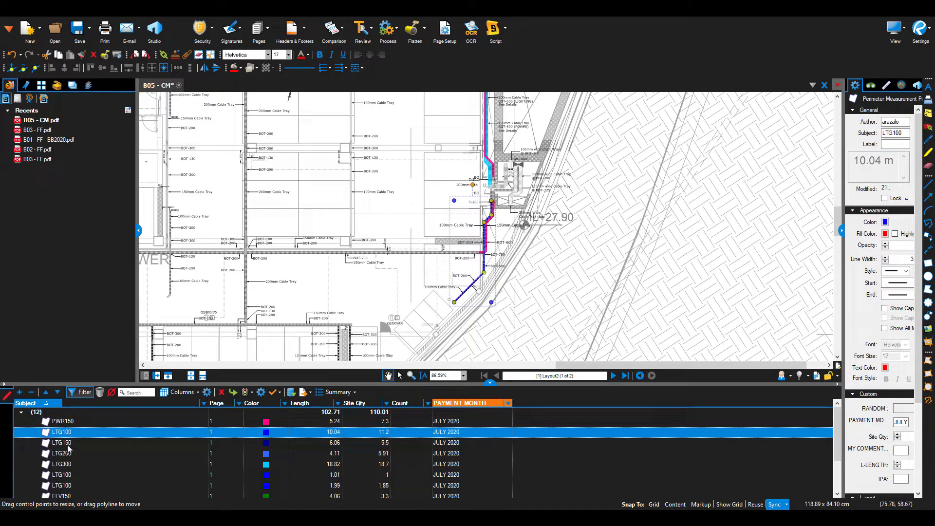
pyautogui.click(68, 444)
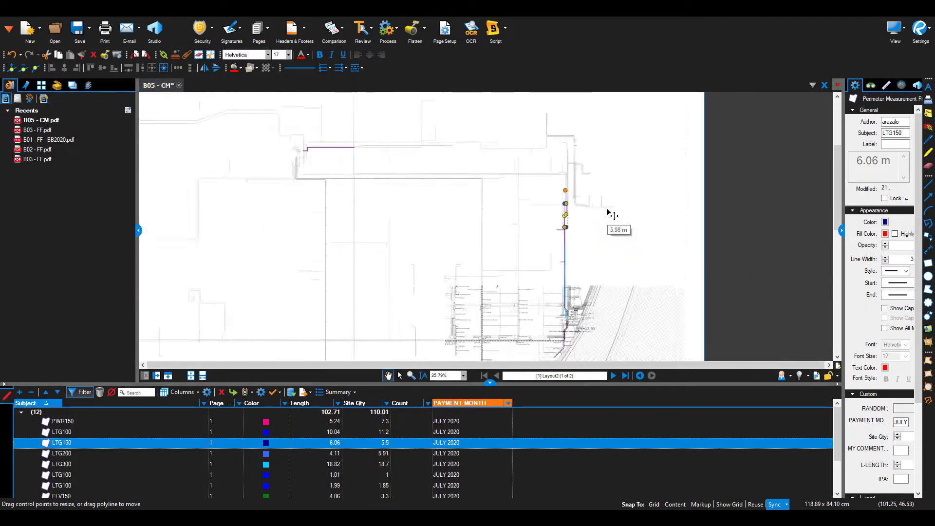
pyautogui.scroll(-1, 608, 213)
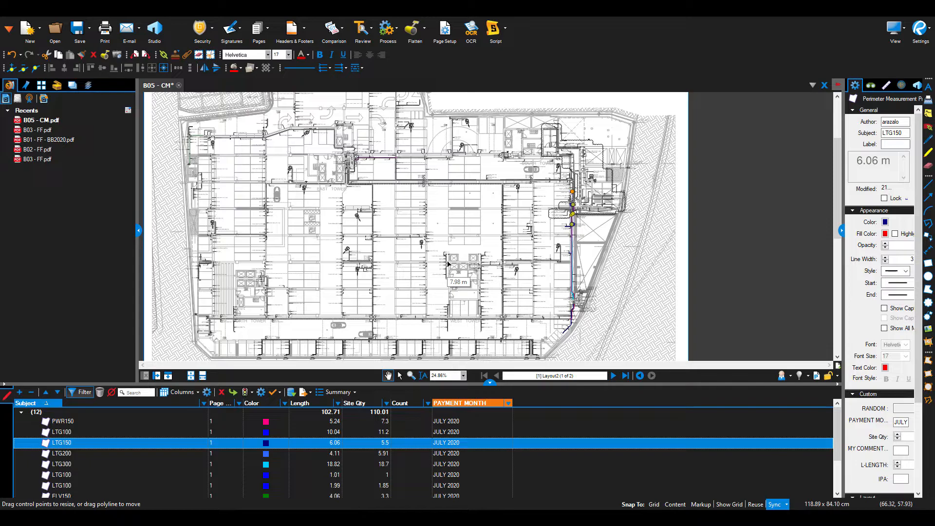
pyautogui.scroll(2, 453, 318)
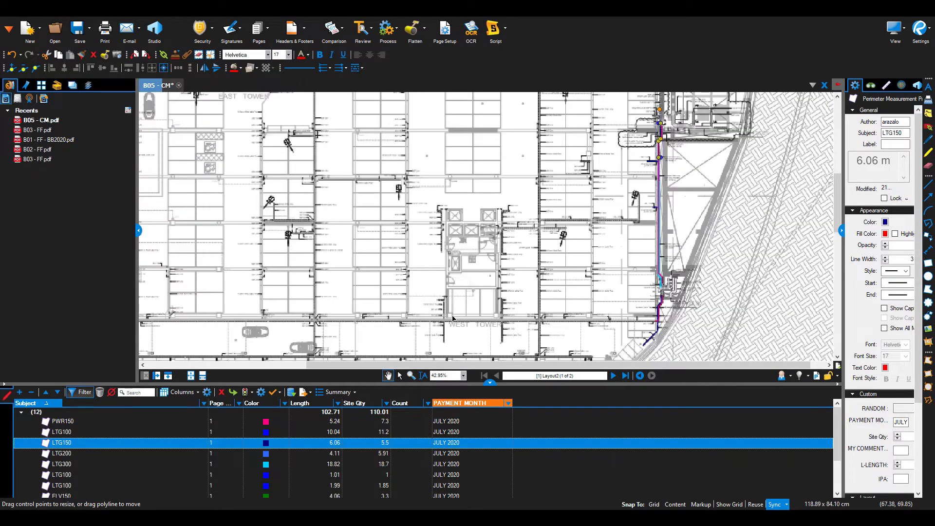
pyautogui.scroll(-1, 435, 251)
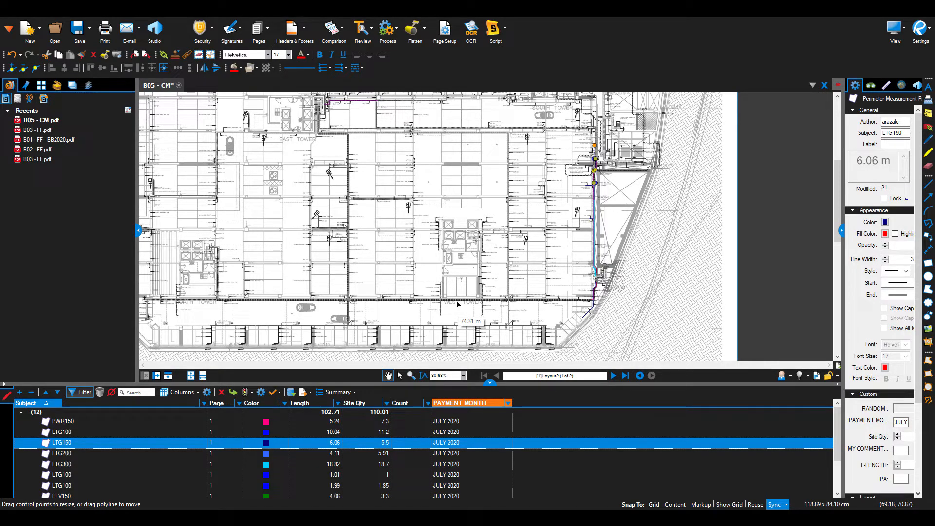
pyautogui.scroll(2, 388, 322)
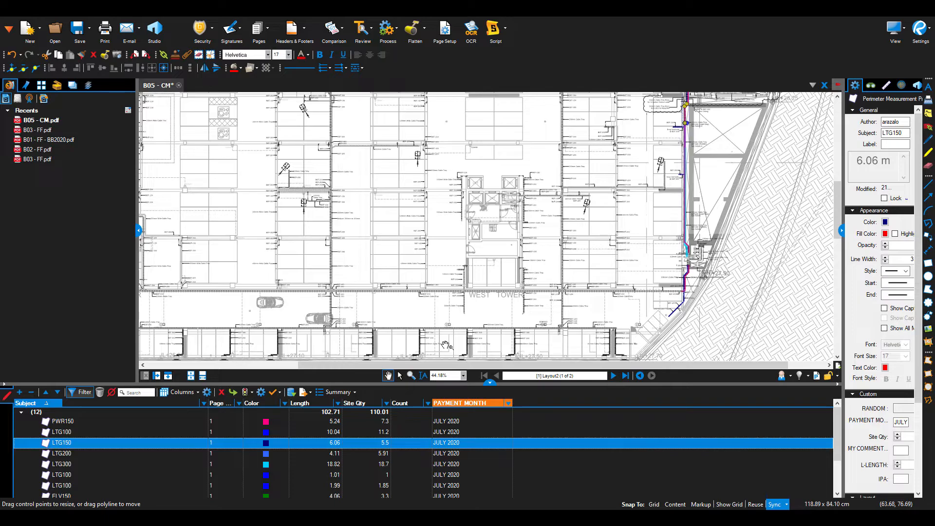
pyautogui.scroll(-3, 446, 345)
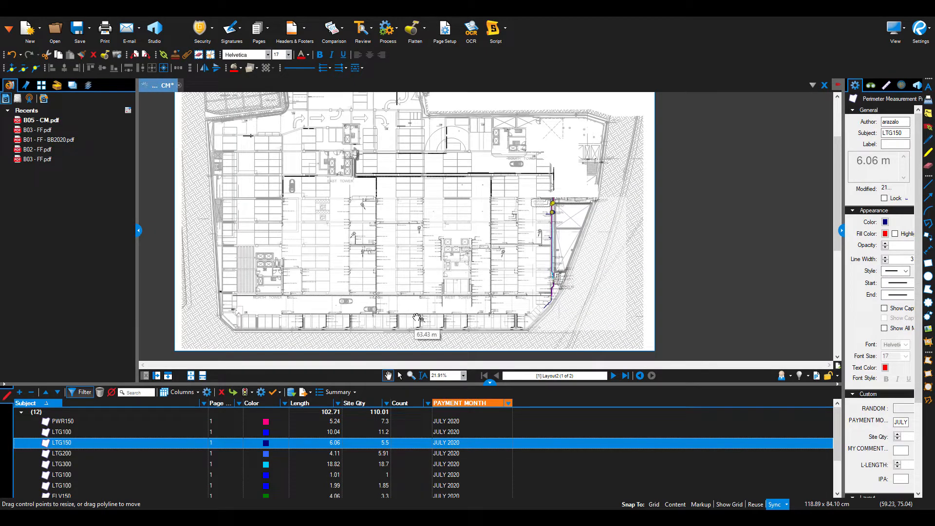
pyautogui.click(610, 238)
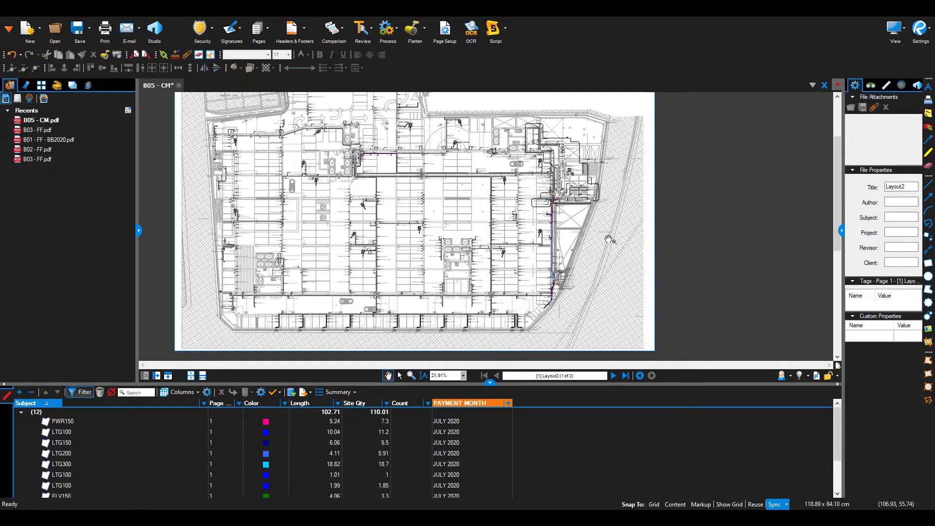
# Try to move the long vertical PWR200 run sideways toward the West Tower
pyautogui.scroll(1, 468, 265)
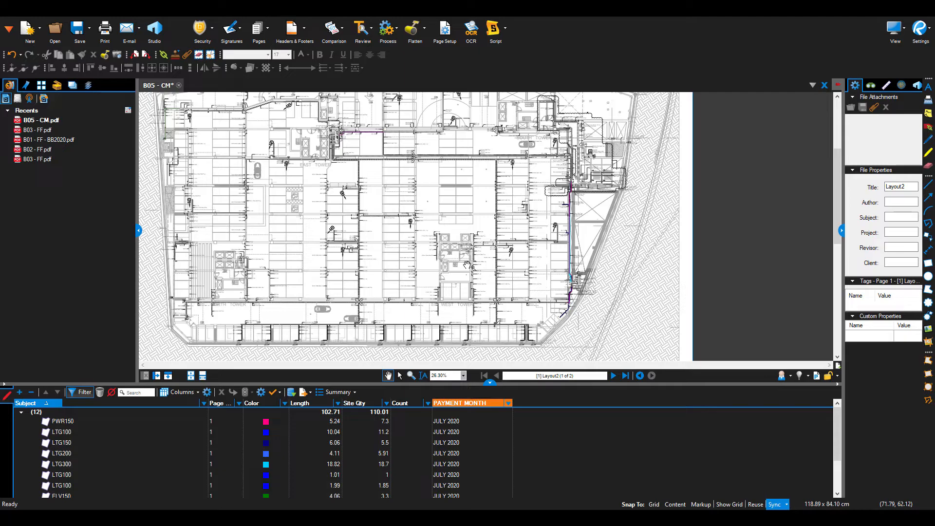
pyautogui.click(362, 278)
pyautogui.moveTo(363, 278); pyautogui.dragTo(430, 279)
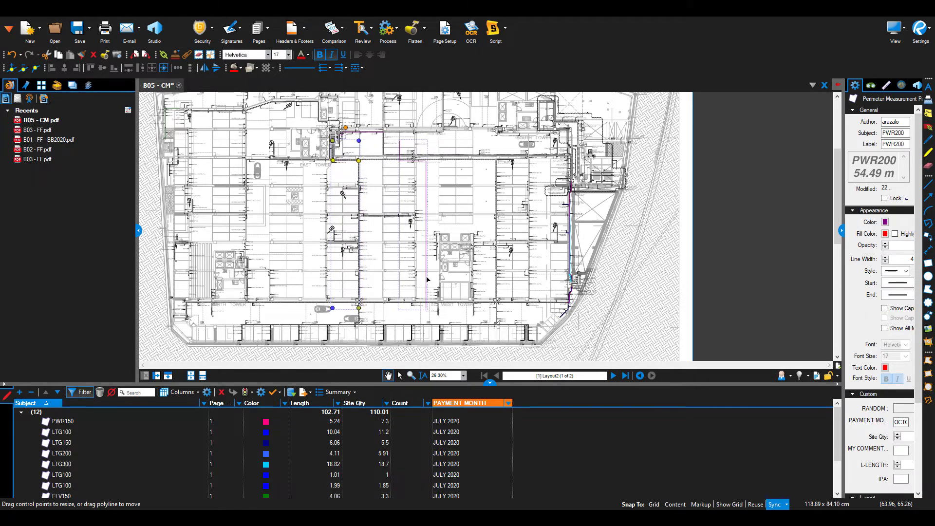
# Select all JULY 2020 markups to highlight their runs, clear the selection, and view the whole plan
pyautogui.hotkey('ctrl', 'a')
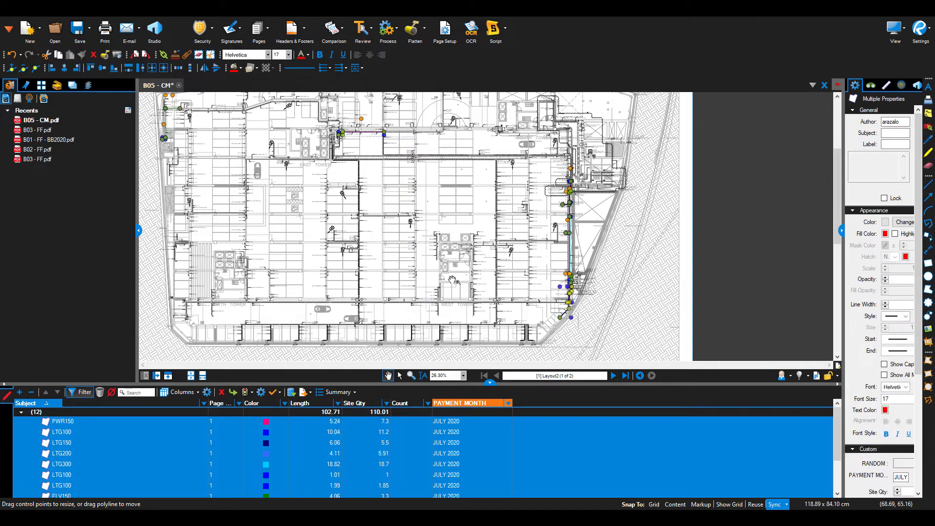
pyautogui.click(441, 275)
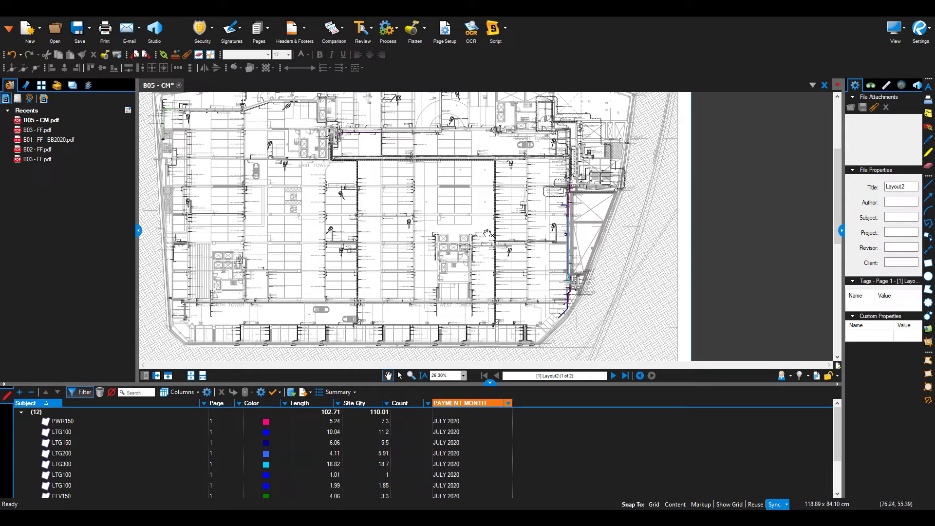
pyautogui.scroll(-8, 460, 263)
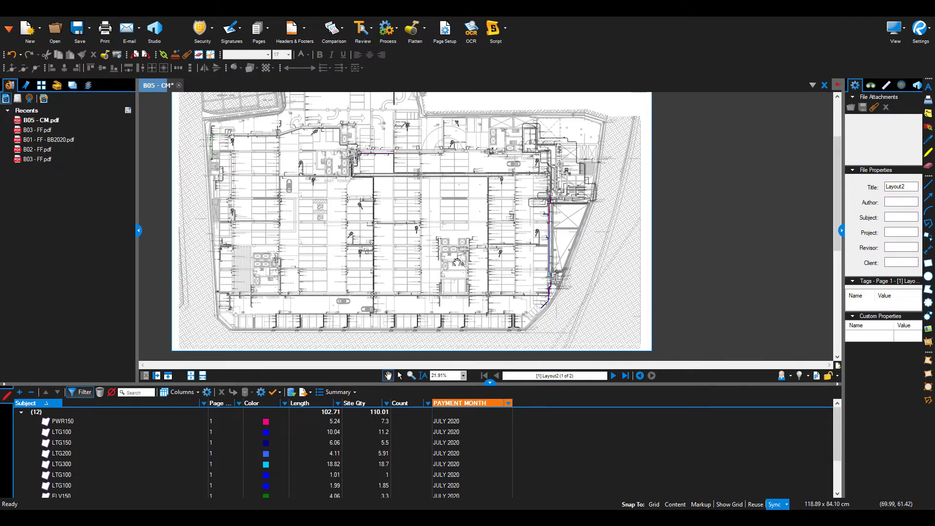
pyautogui.scroll(2, 481, 263)
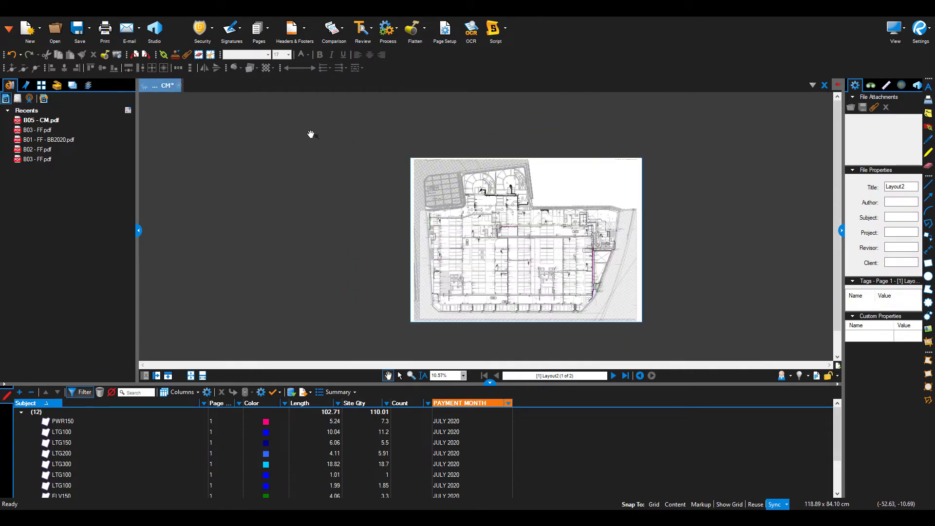